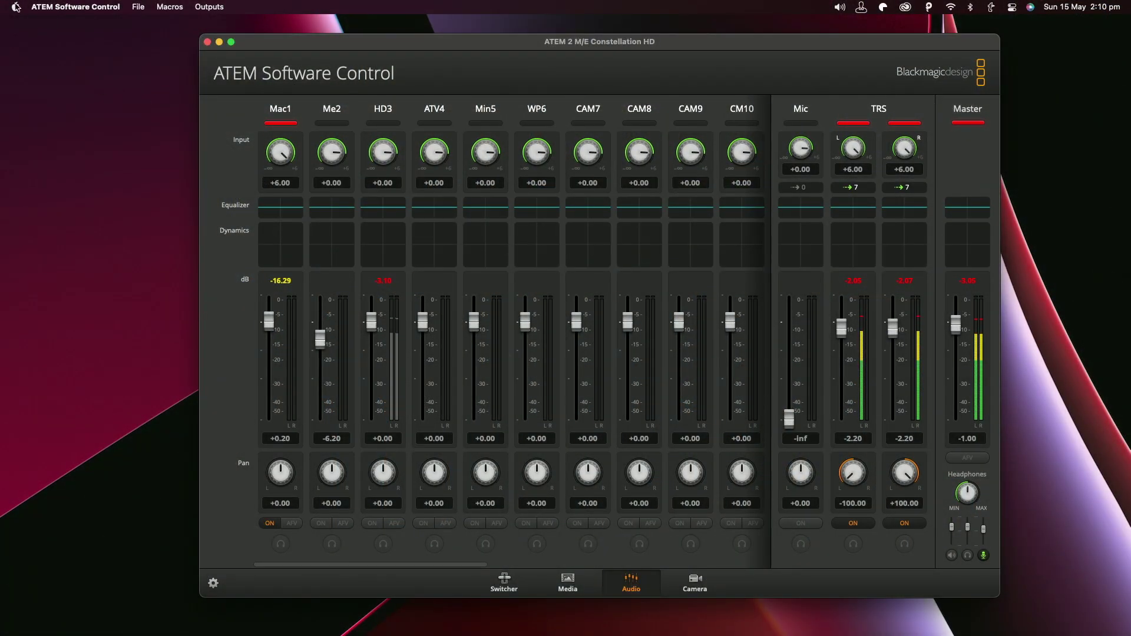
Review the ATEM 2 M/E Constellation HD network settings (IP 192.168.1.159) and exit ATEM Setup without saving
click(54, 6)
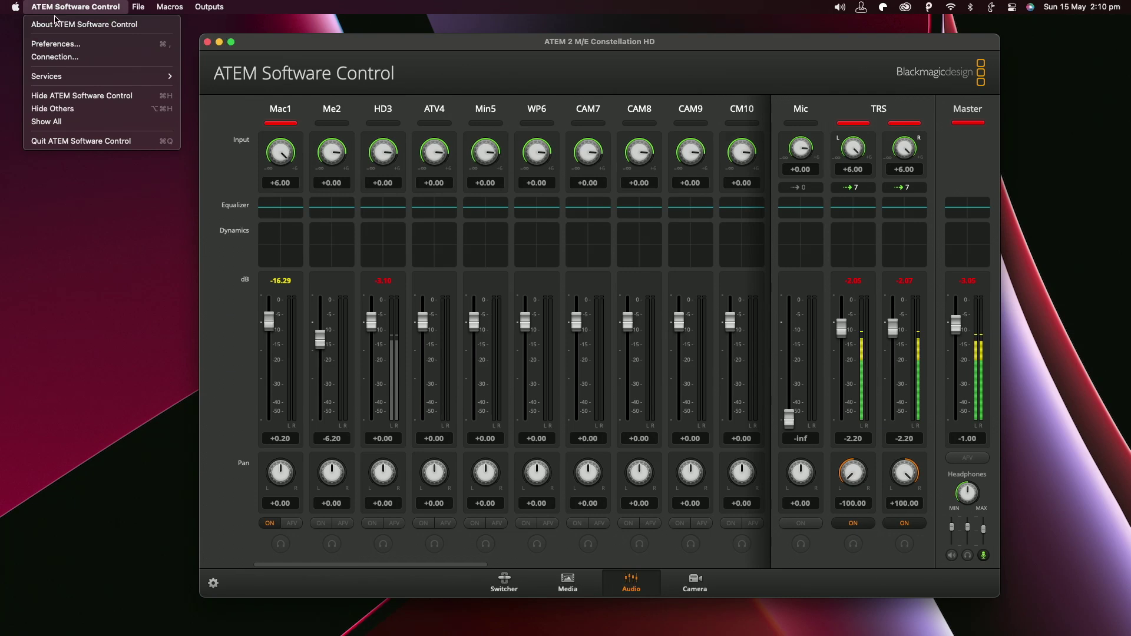
click(66, 58)
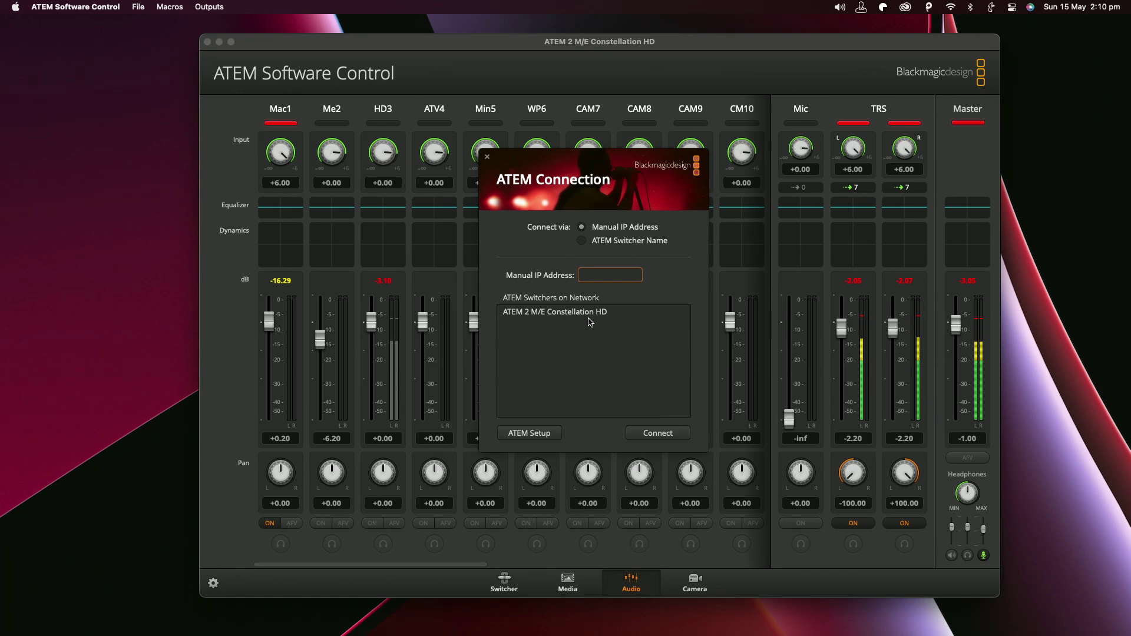
click(532, 435)
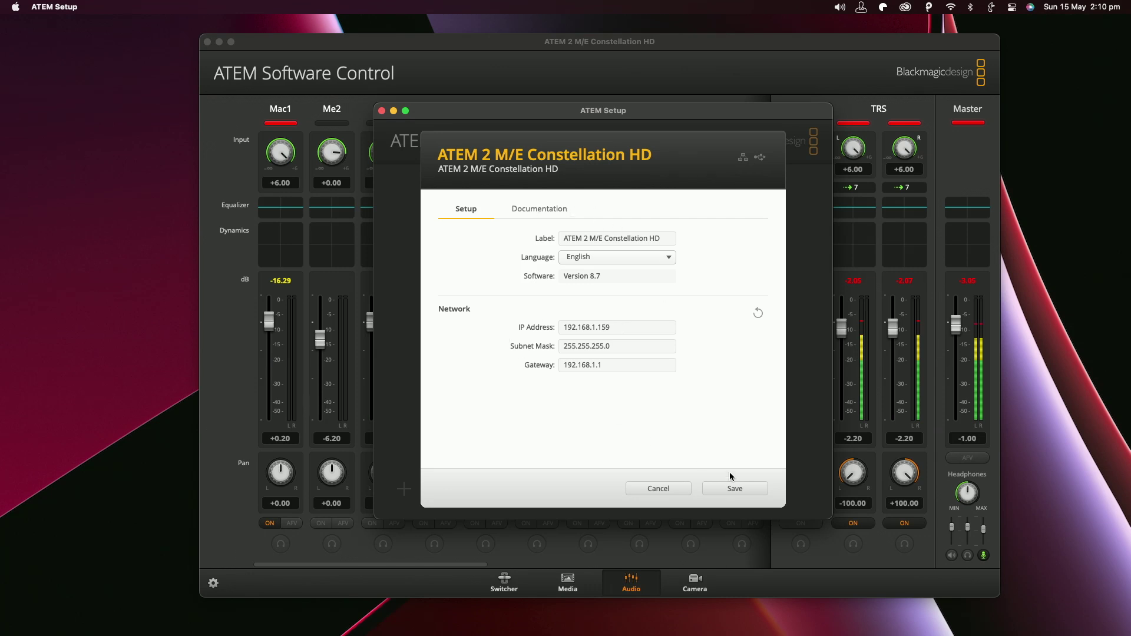
click(672, 489)
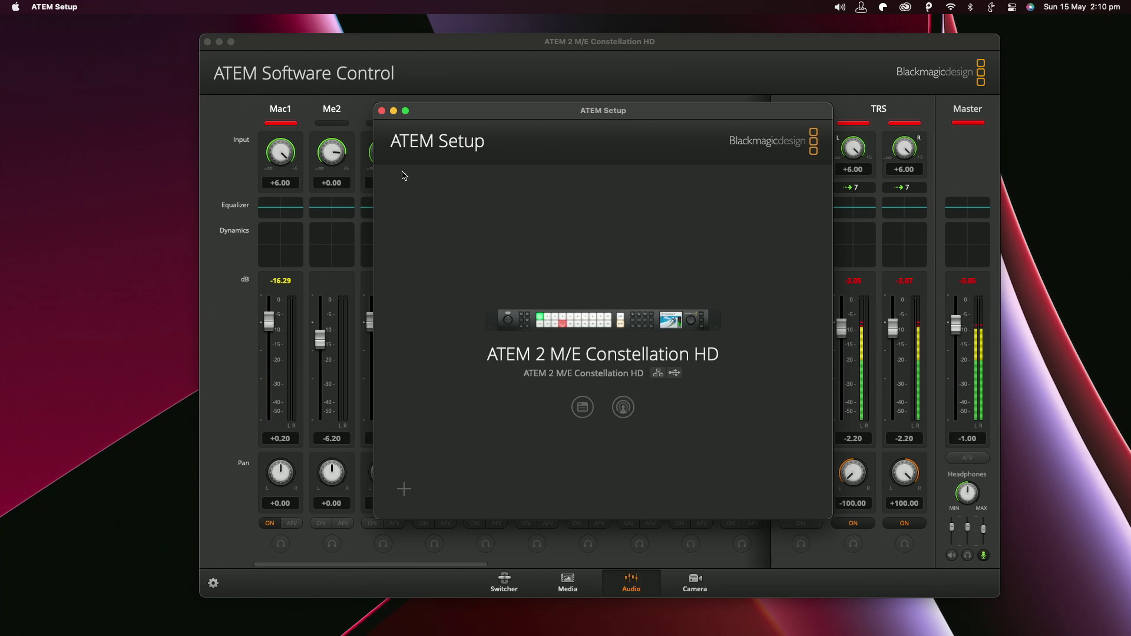
click(582, 408)
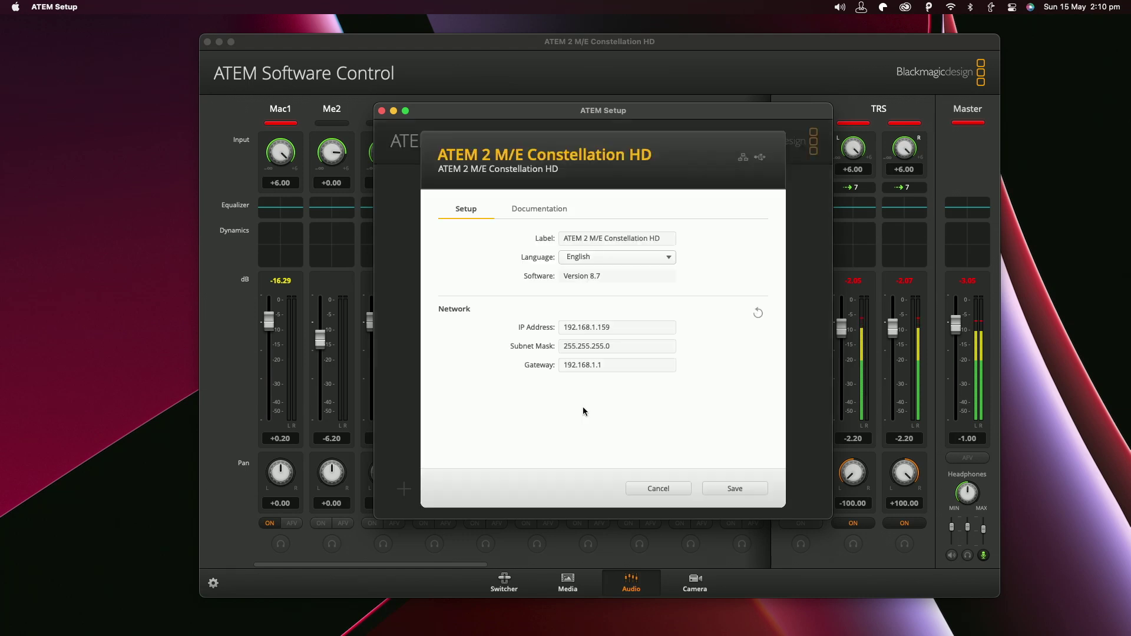
click(655, 489)
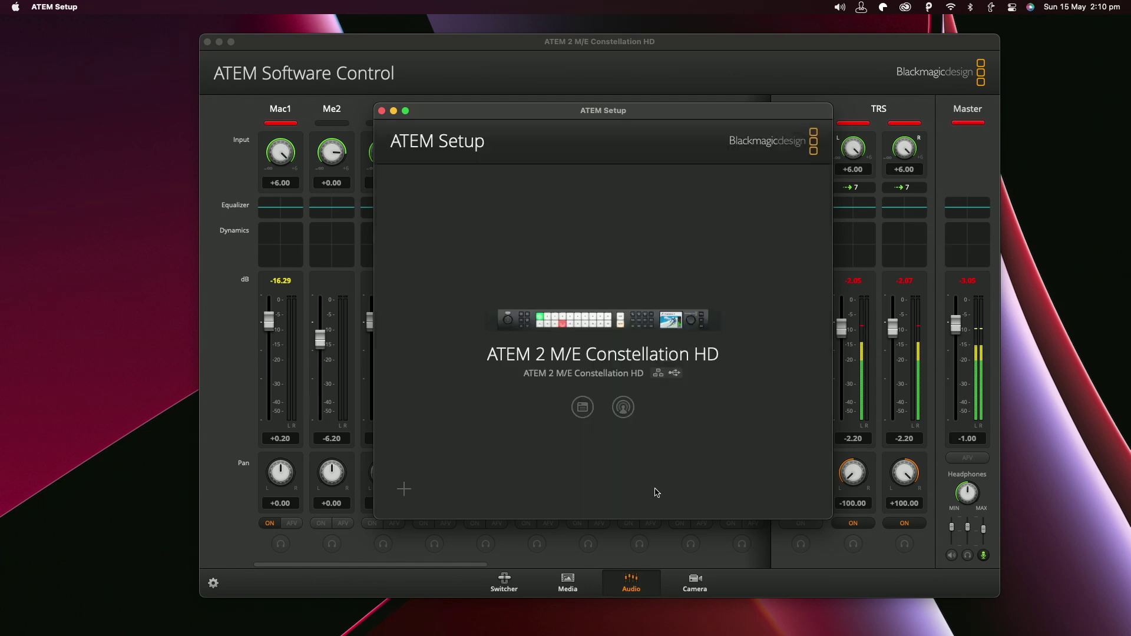
click(382, 112)
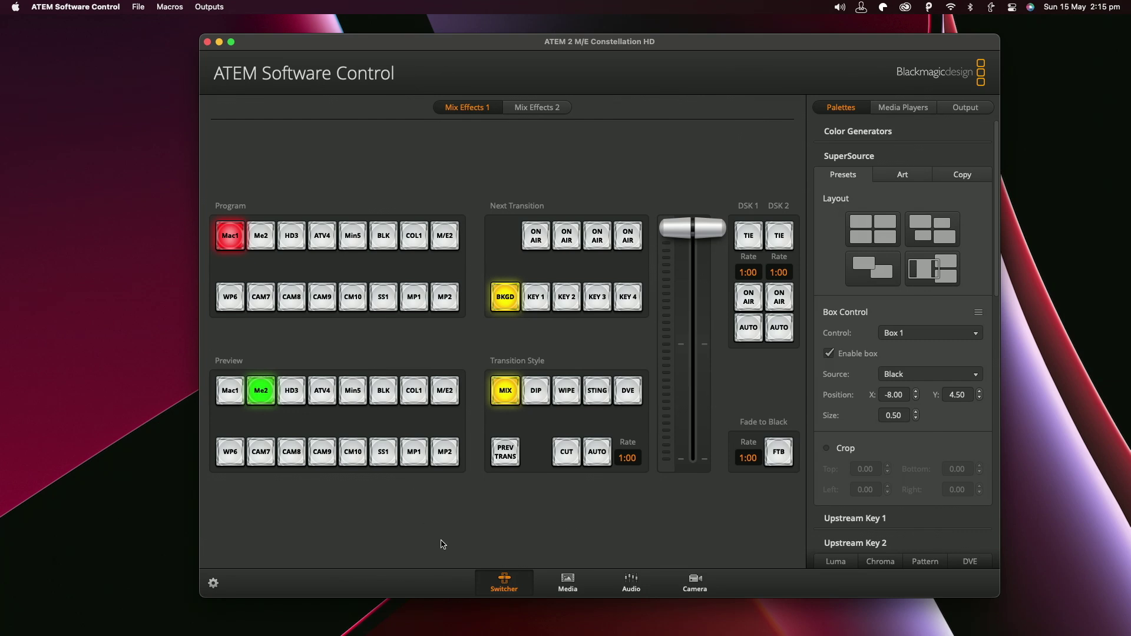
Browse the media pool's empty Clip 1 and Clip 2 slots and still slots 1–40
click(569, 583)
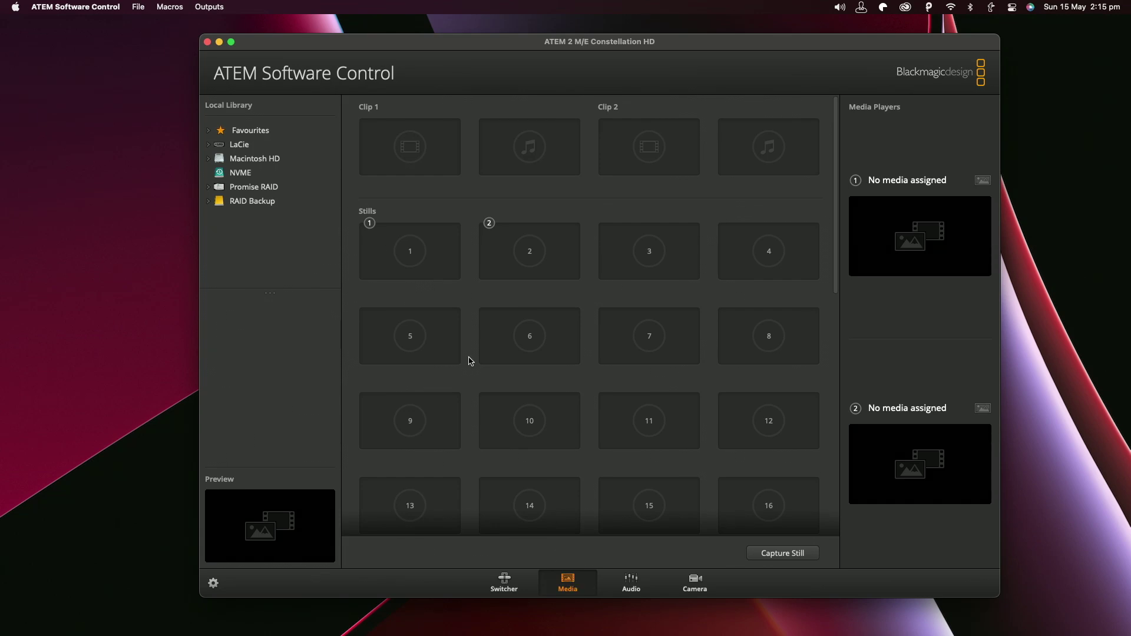
scroll(478, 381, down, 7)
scroll(478, 381, down, 3)
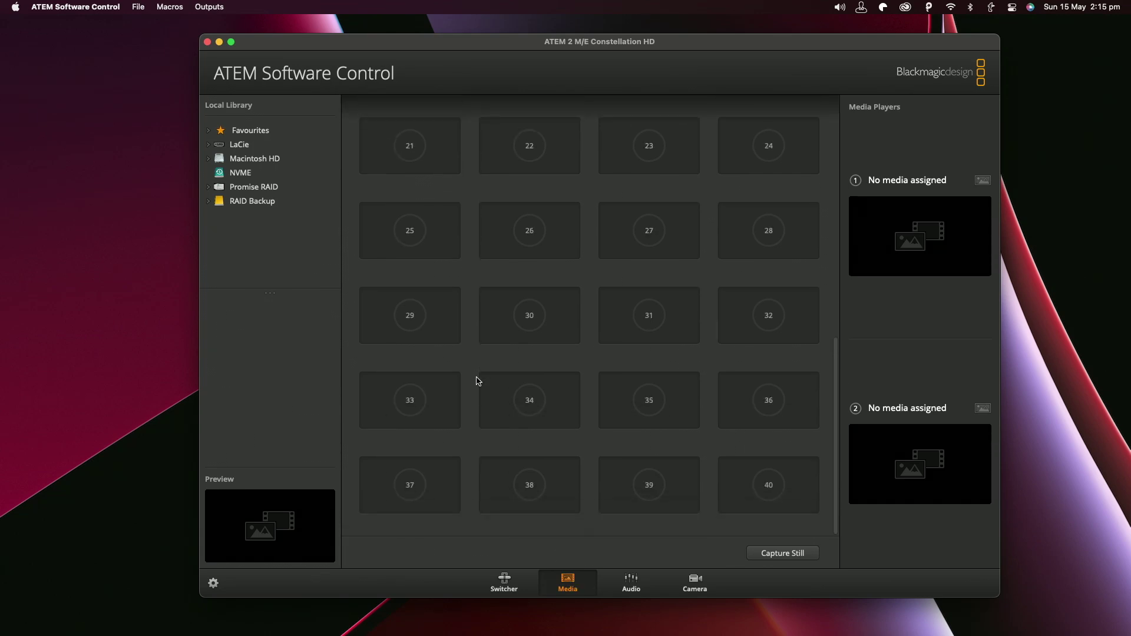
scroll(699, 428, up, 10)
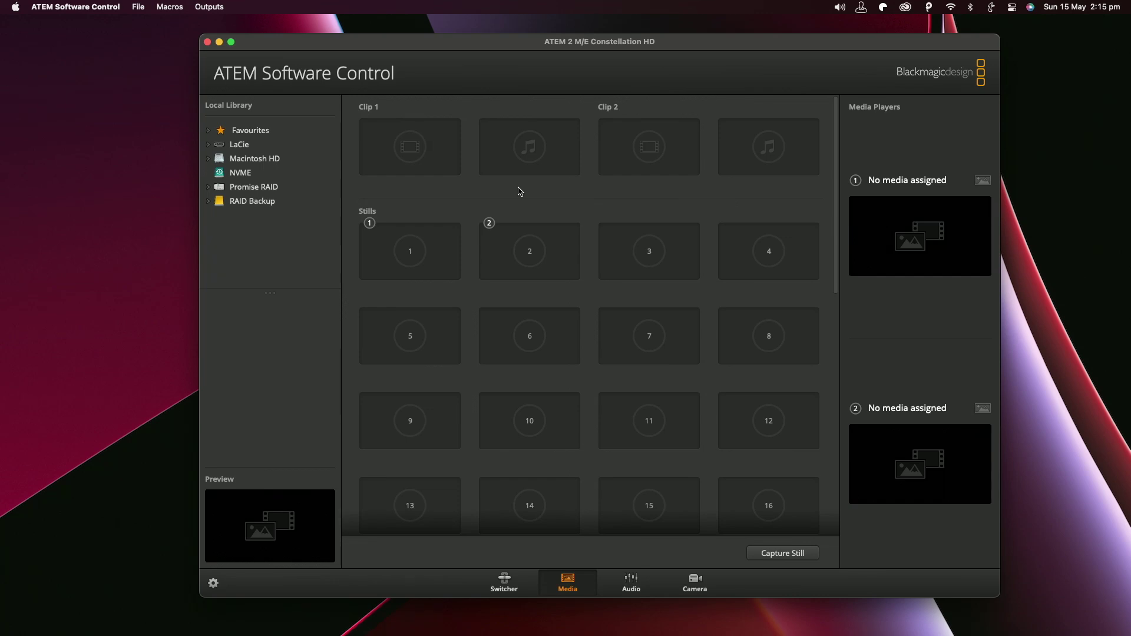
scroll(551, 293, down, 2)
On the audio mixer, switch the Mac1 channel on, toggling it off and back on
click(631, 583)
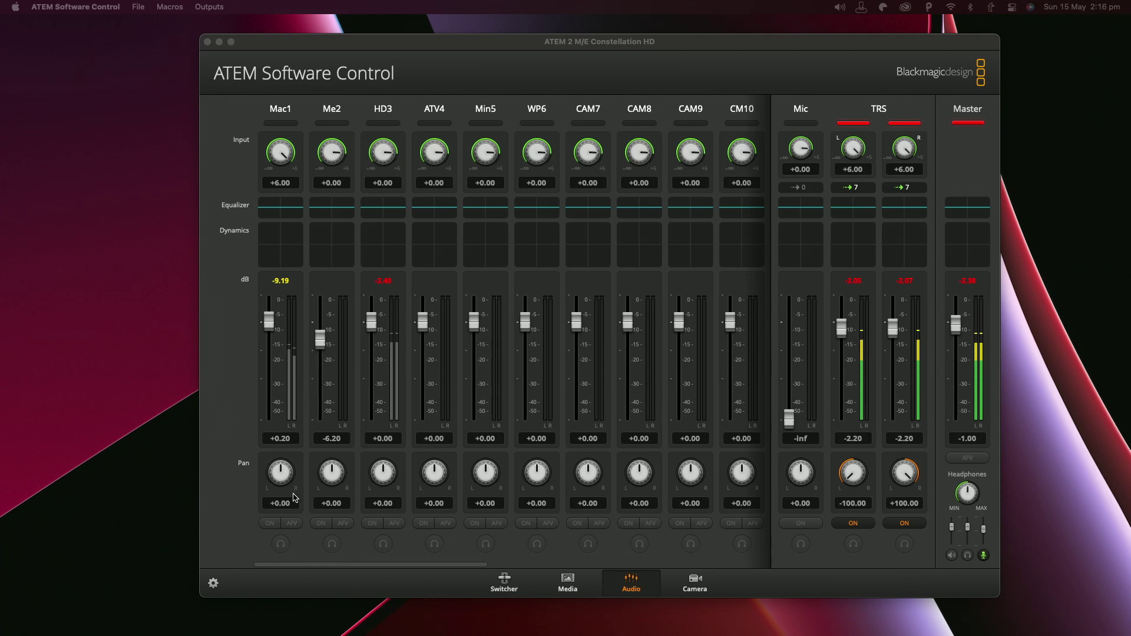
click(272, 523)
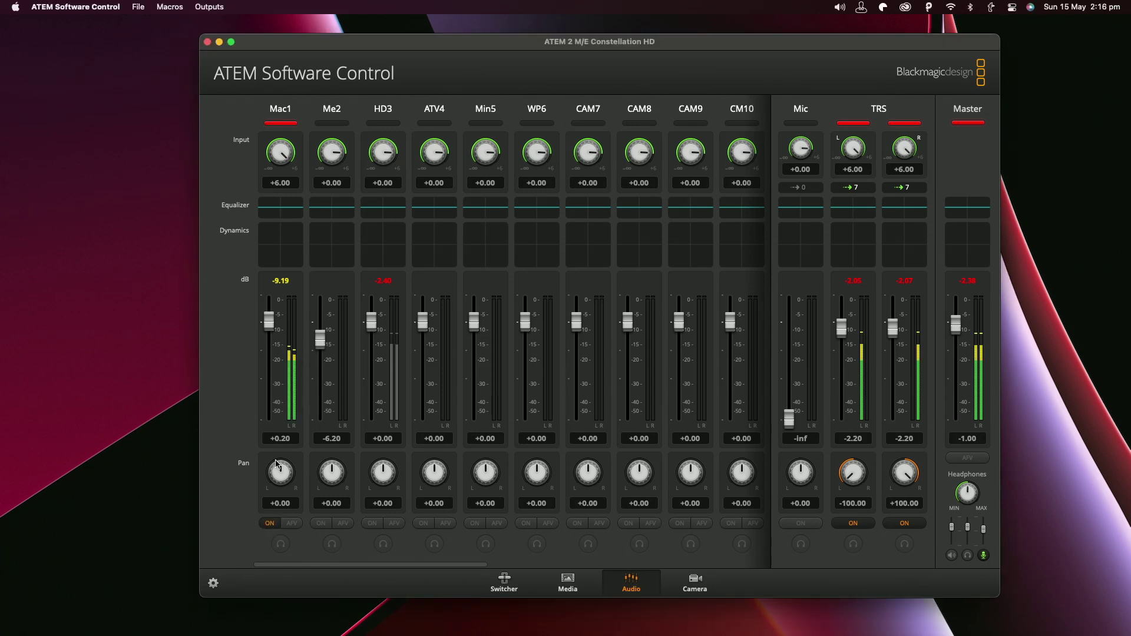
click(269, 524)
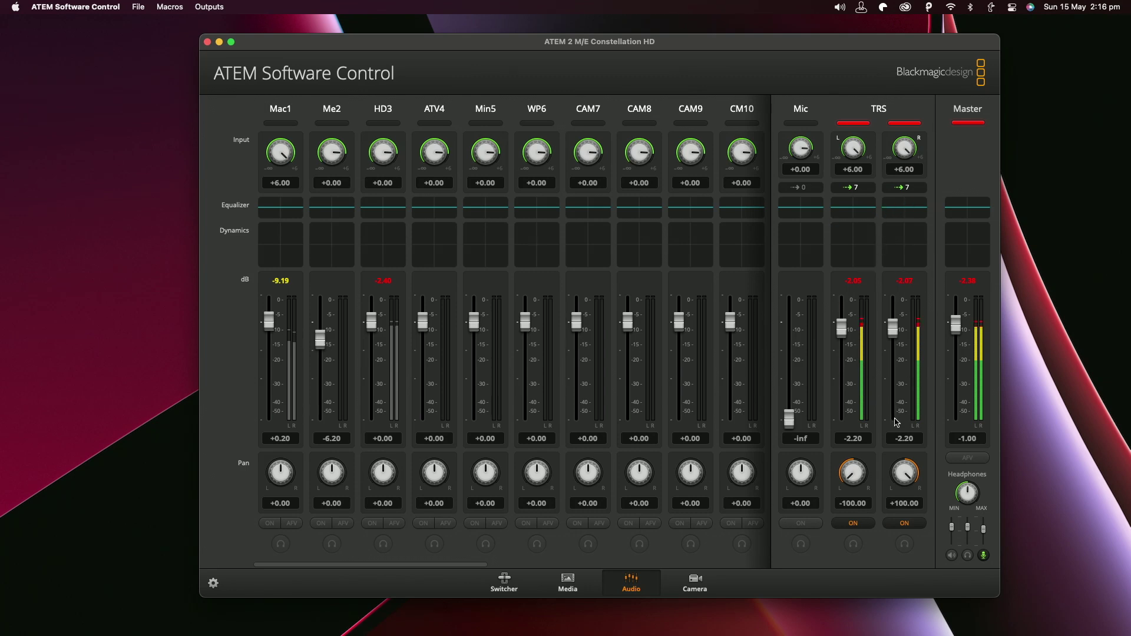
click(268, 524)
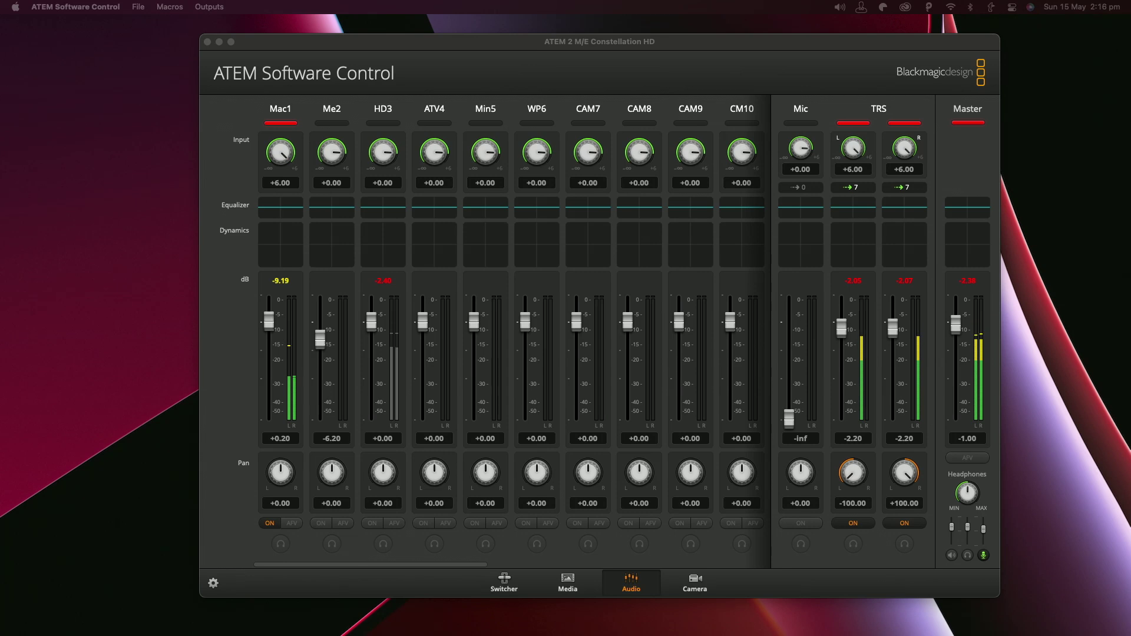
Open the switcher Settings showing 1080p50 and 200-frame clips, and try the Clip 1 length slider
click(697, 583)
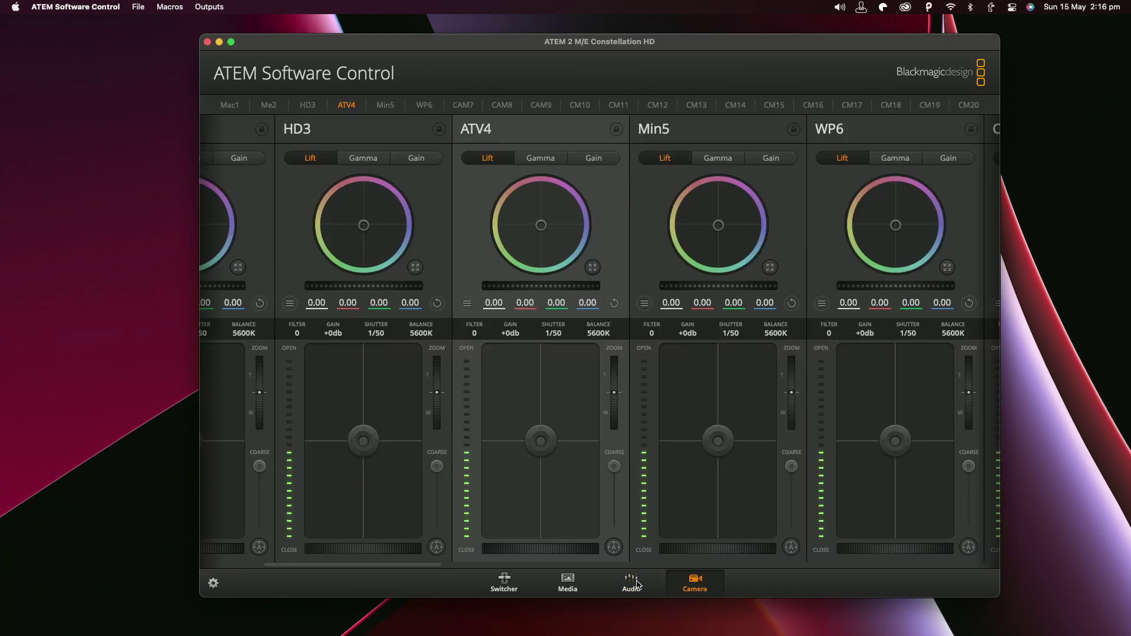
click(509, 583)
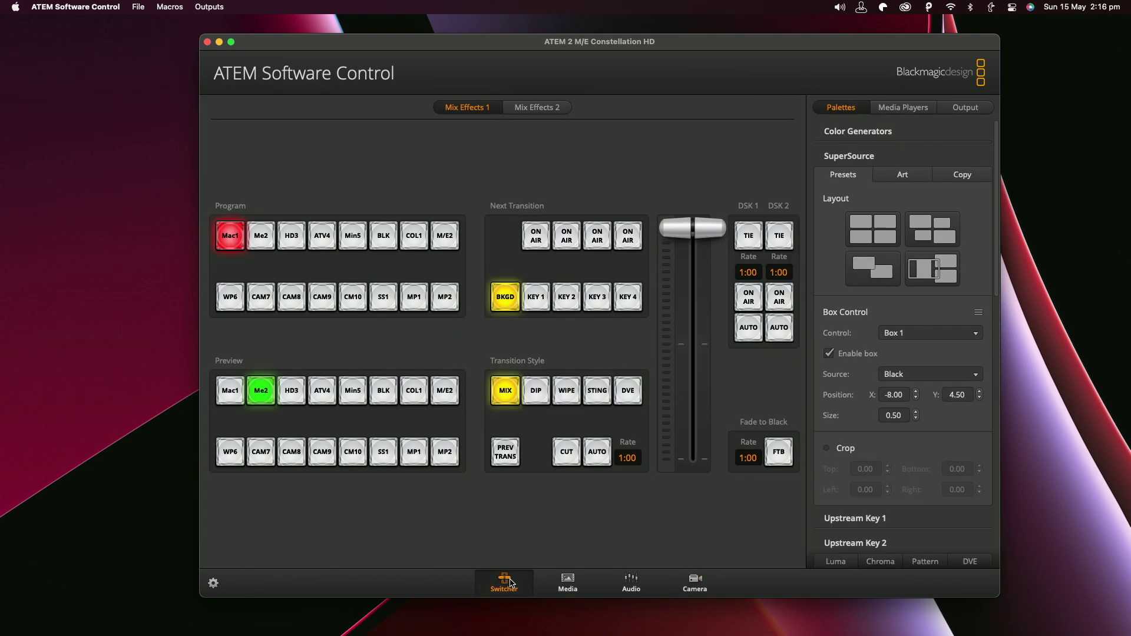
click(213, 583)
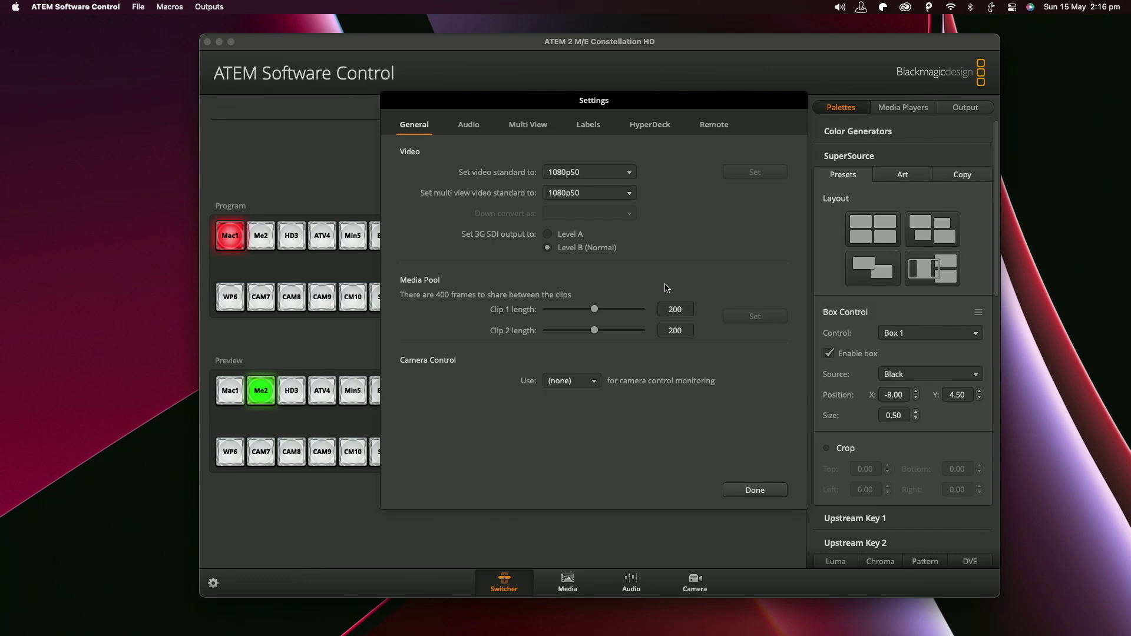
mouse_move(594, 309)
mouse_down()
mouse_move(680, 309)
mouse_move(594, 323)
mouse_up()
View the Split Audio, Talkback, Mix Minus and General audio settings, then HyperDeck 1's IP field
click(470, 126)
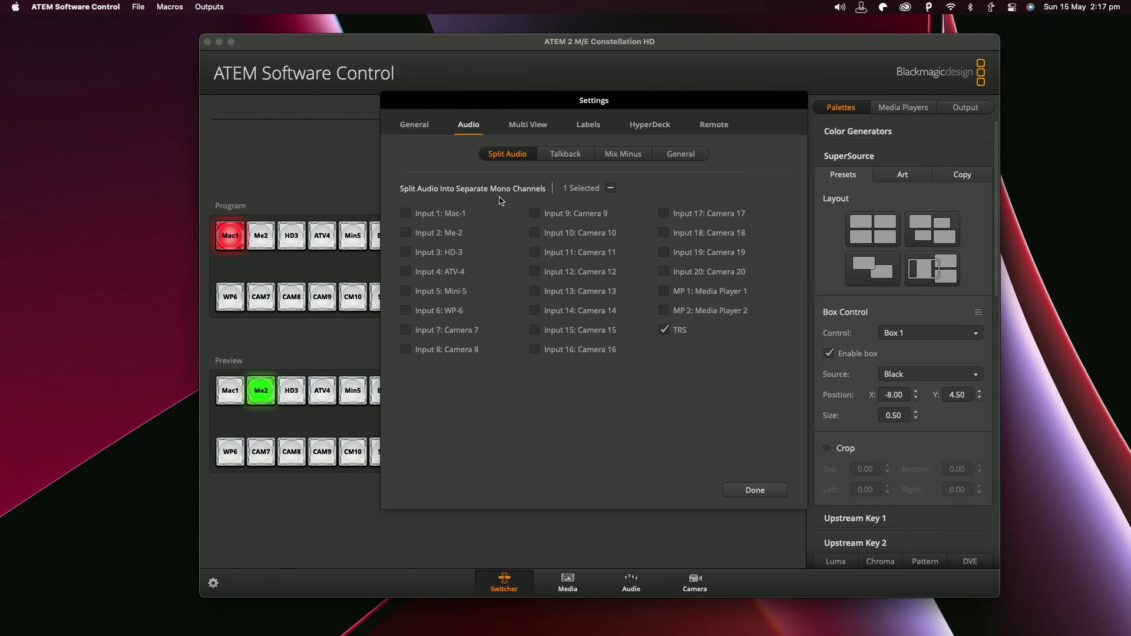
click(565, 155)
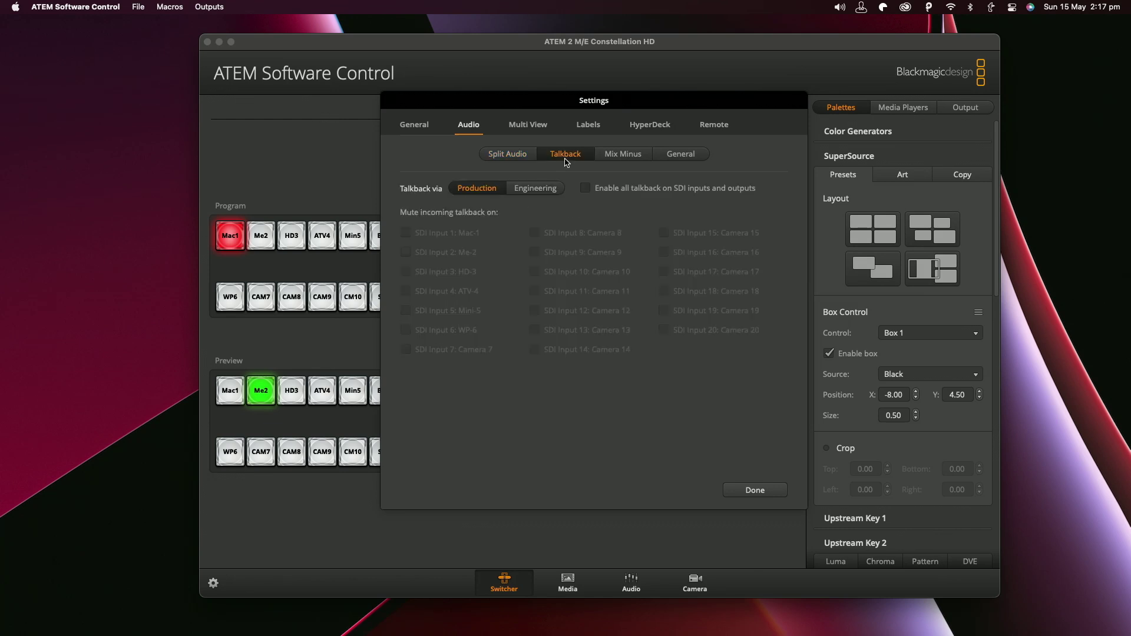
click(626, 156)
click(682, 155)
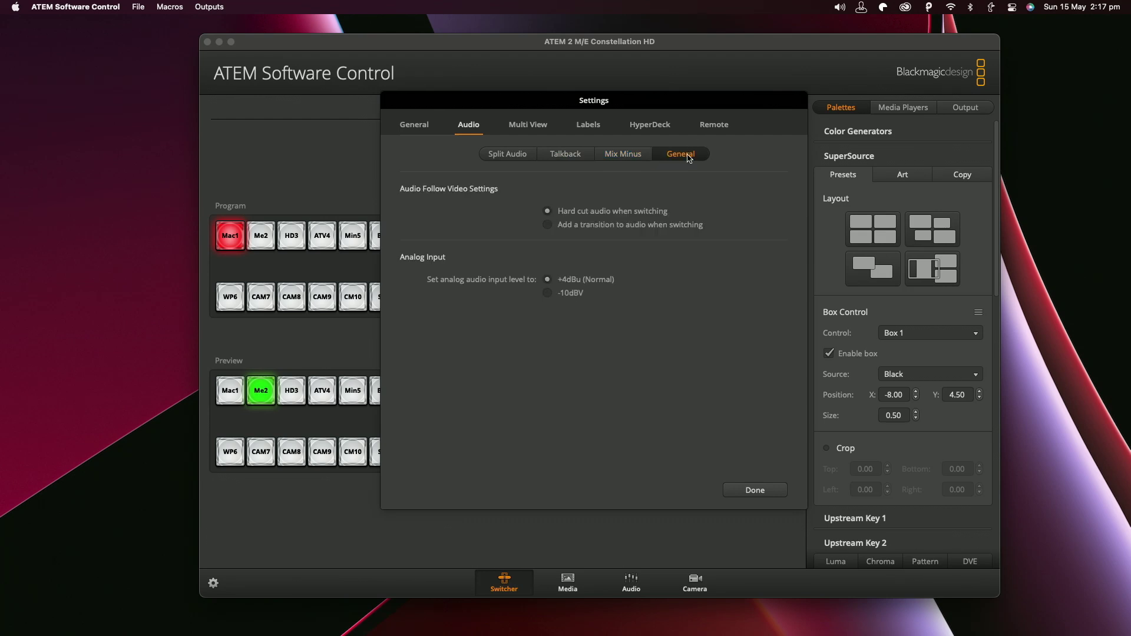
click(650, 124)
click(653, 158)
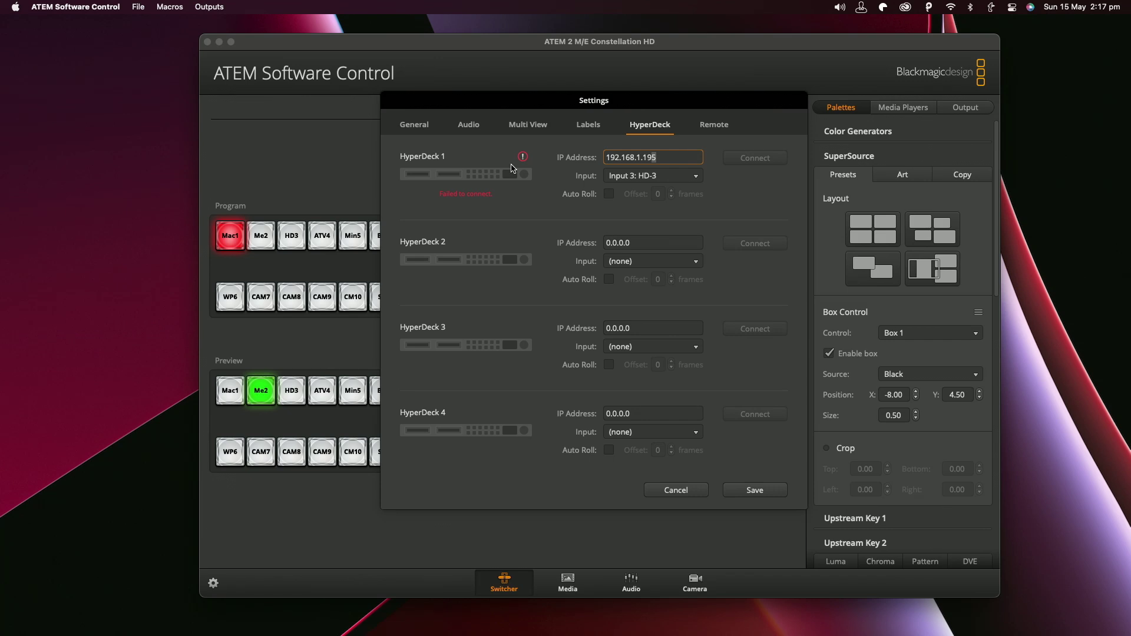
Correct HyperDeck 1's IP to 192.168.1.195, connect it on HD-3, and save the settings
text(6)
key(Return)
click(659, 157)
text(5)
click(758, 160)
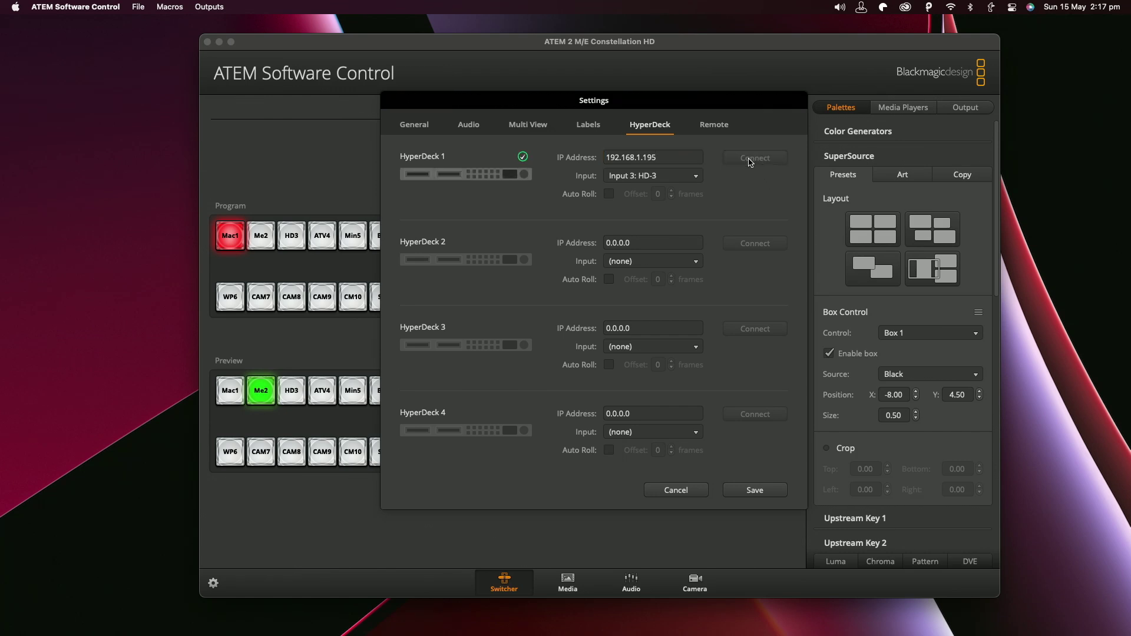
click(766, 494)
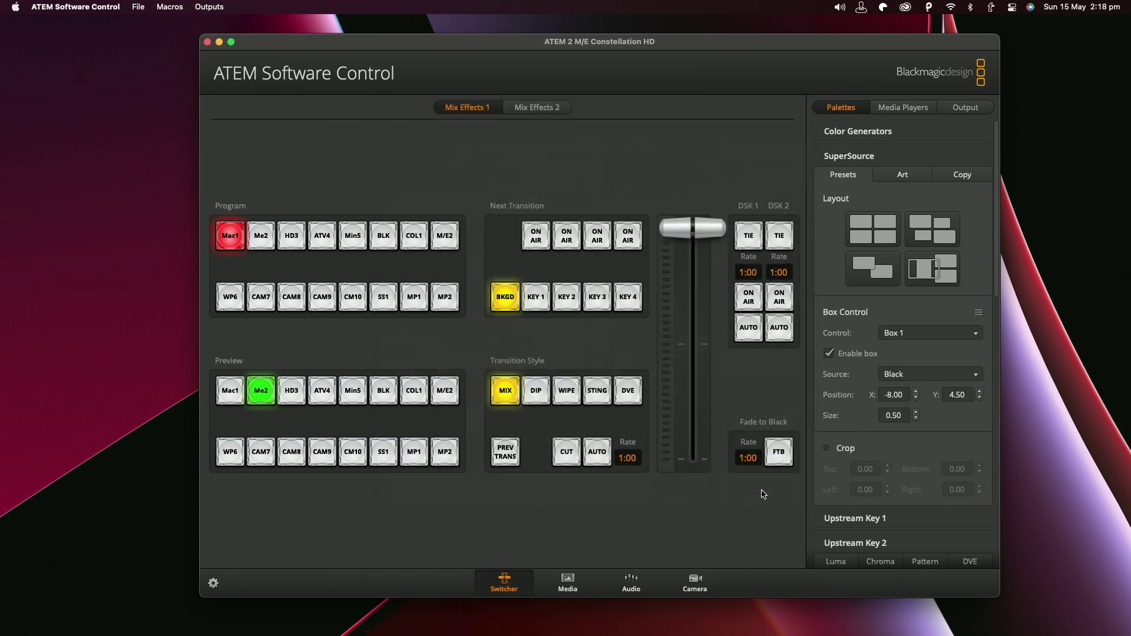
click(902, 107)
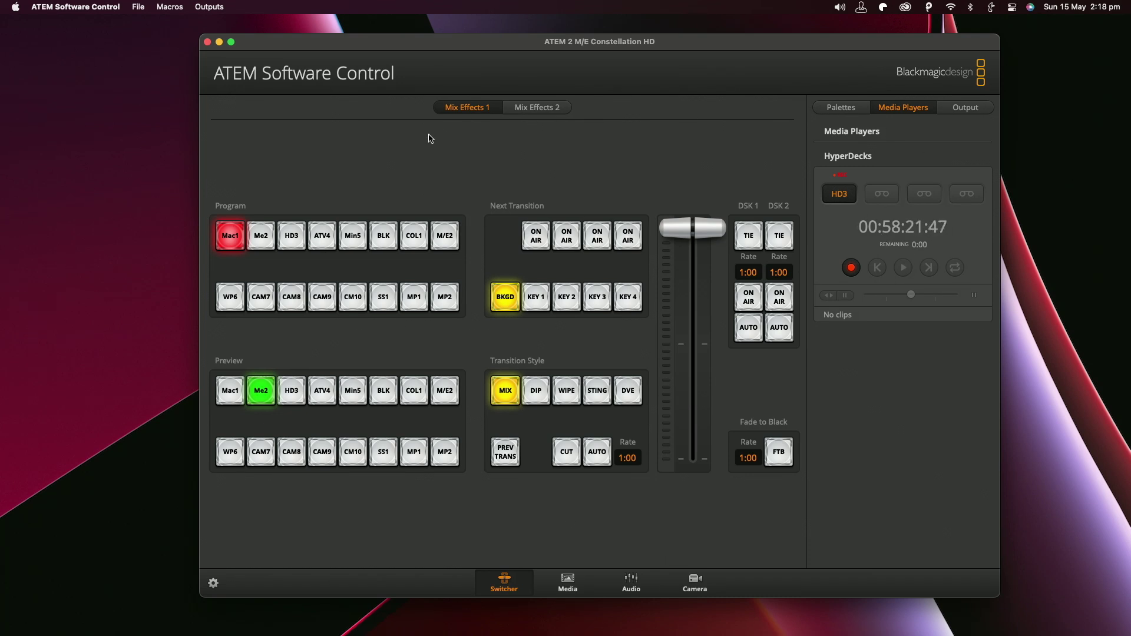
click(214, 583)
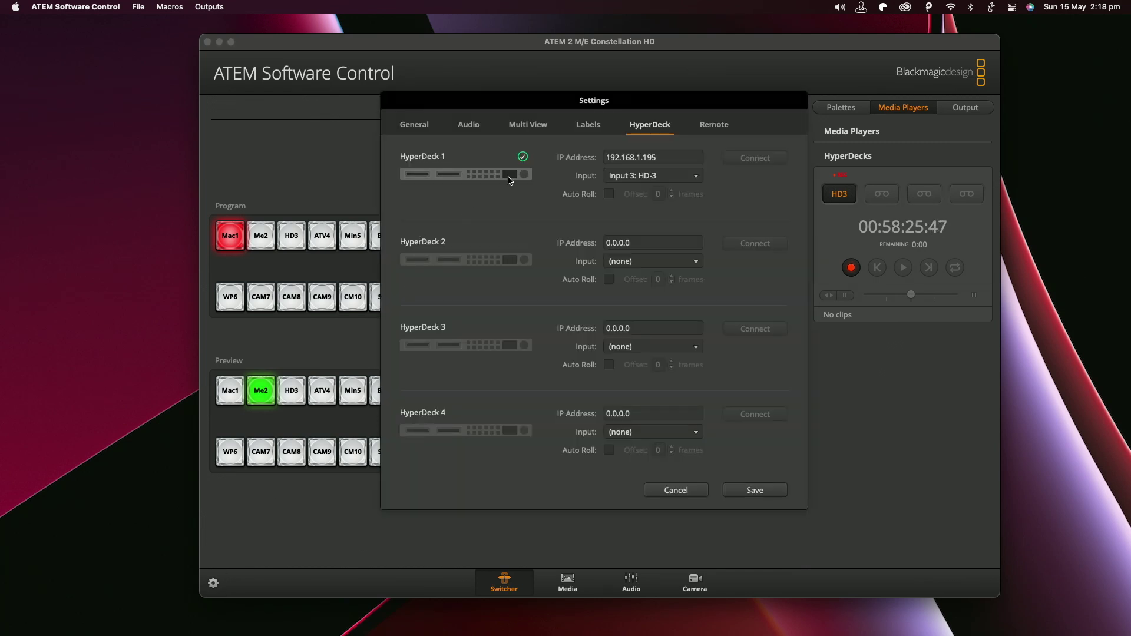
click(527, 126)
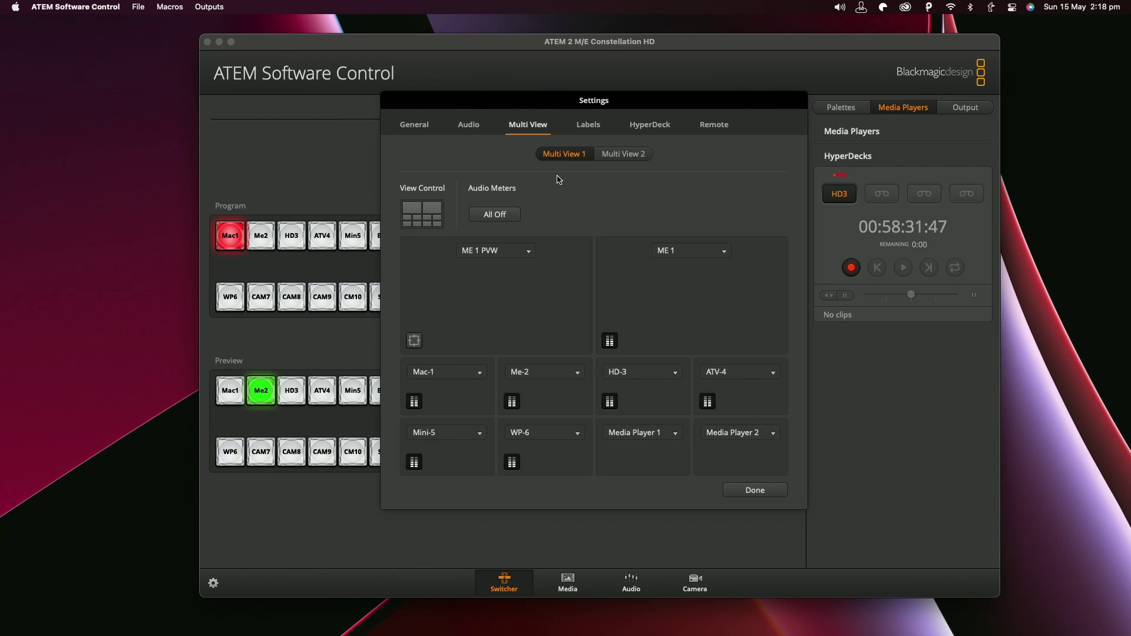
click(622, 156)
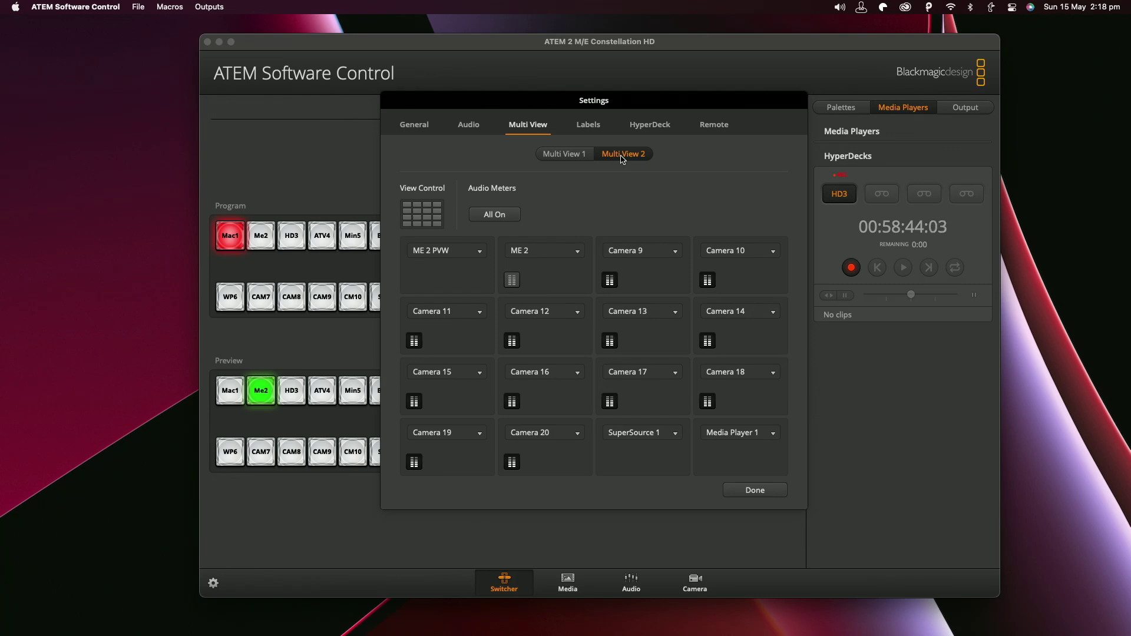
click(565, 155)
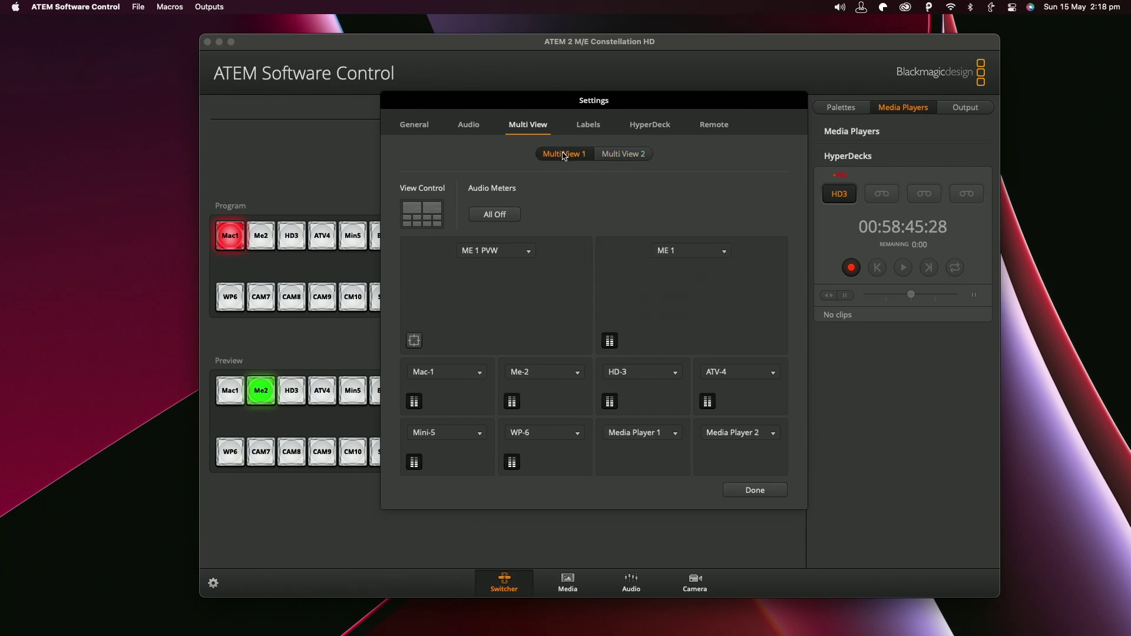
click(586, 127)
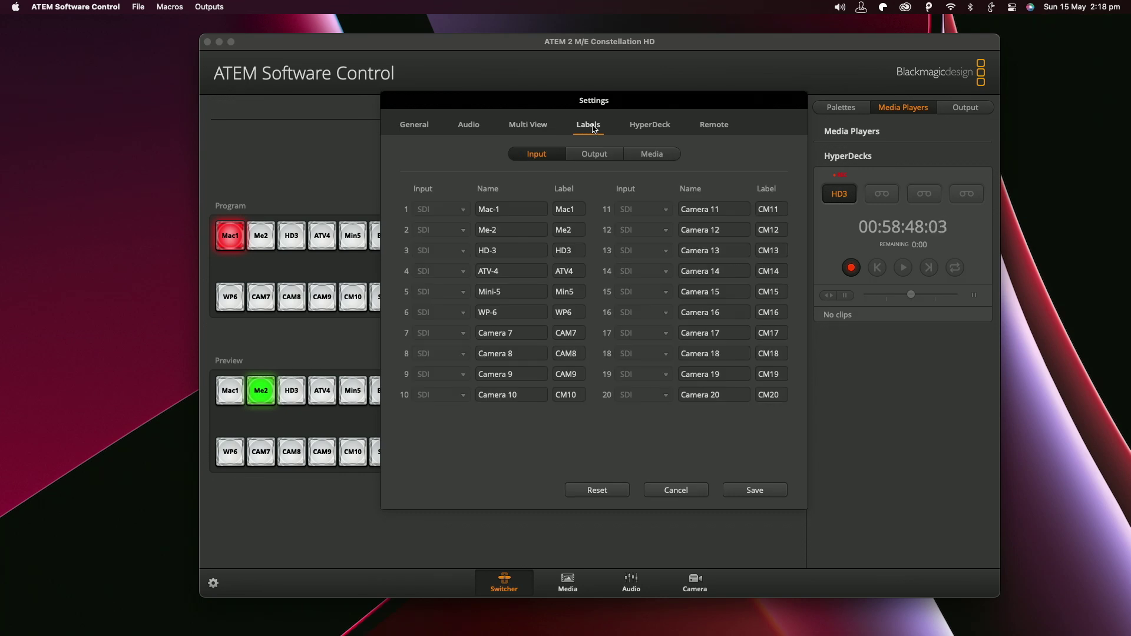
click(644, 126)
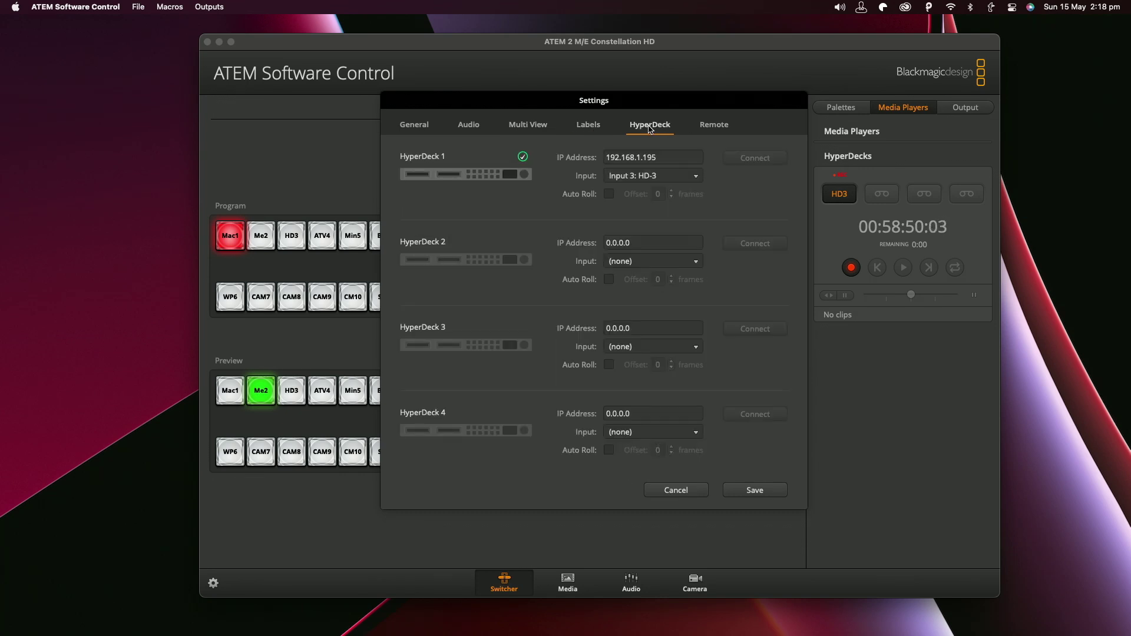
click(715, 125)
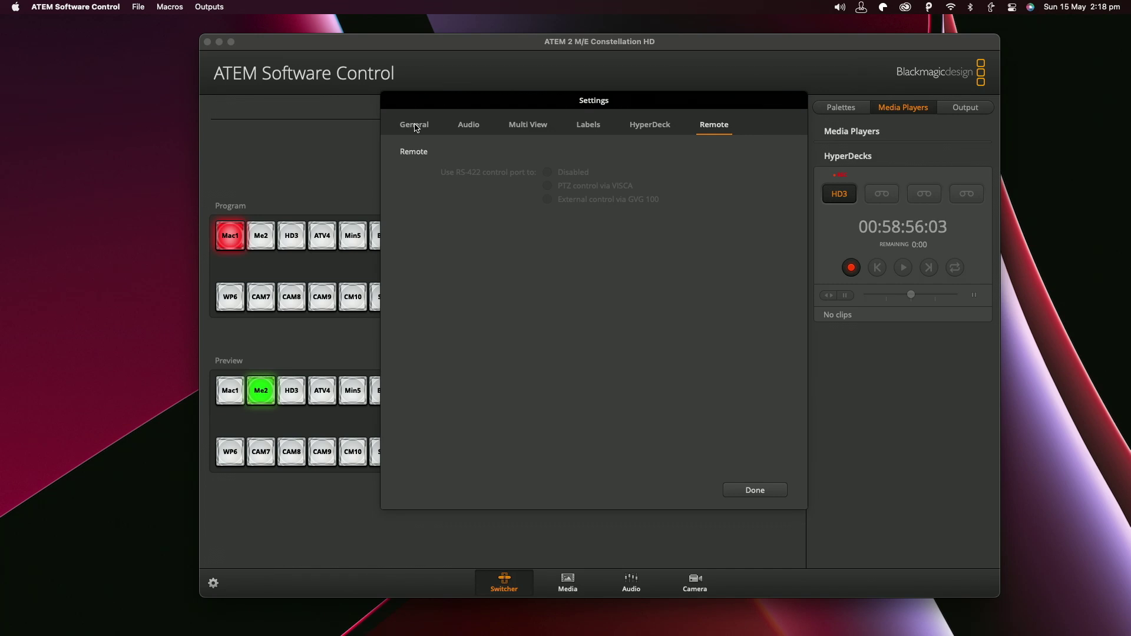
click(416, 126)
click(757, 490)
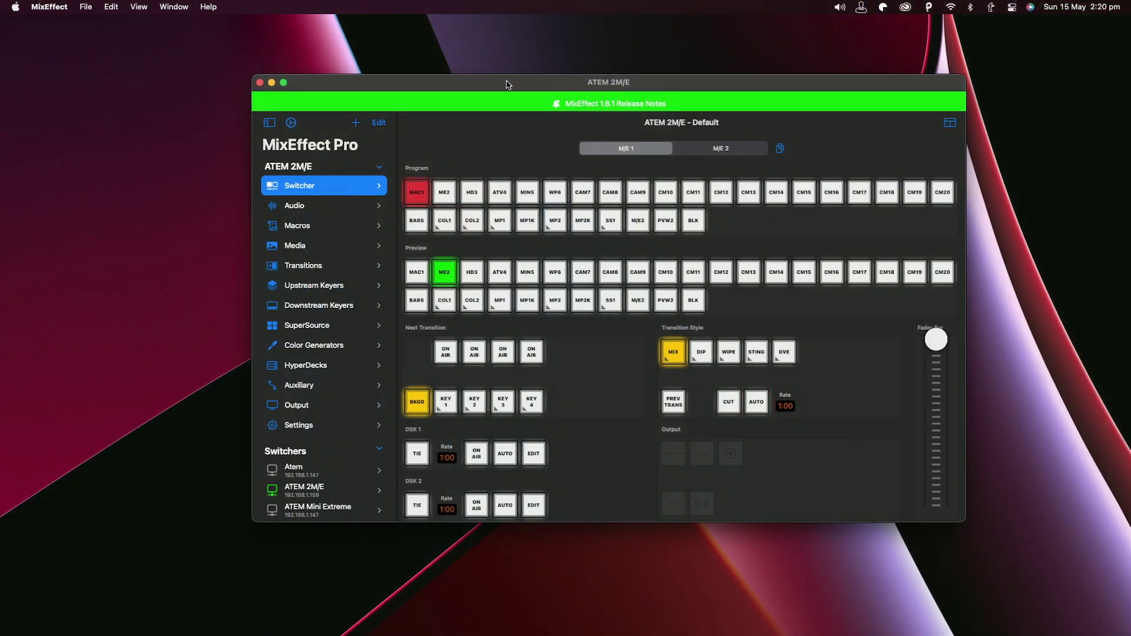
Nudge the MixEffect window upward and scroll through its Switcher page controls
drag(508, 84, 507, 73)
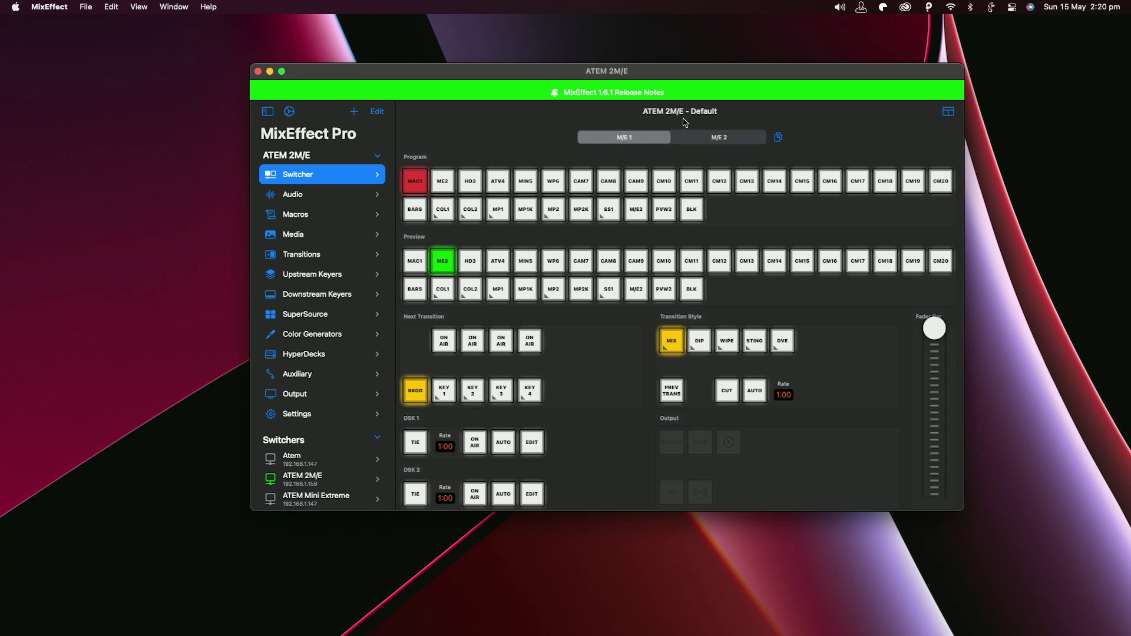
scroll(505, 316, down, 5)
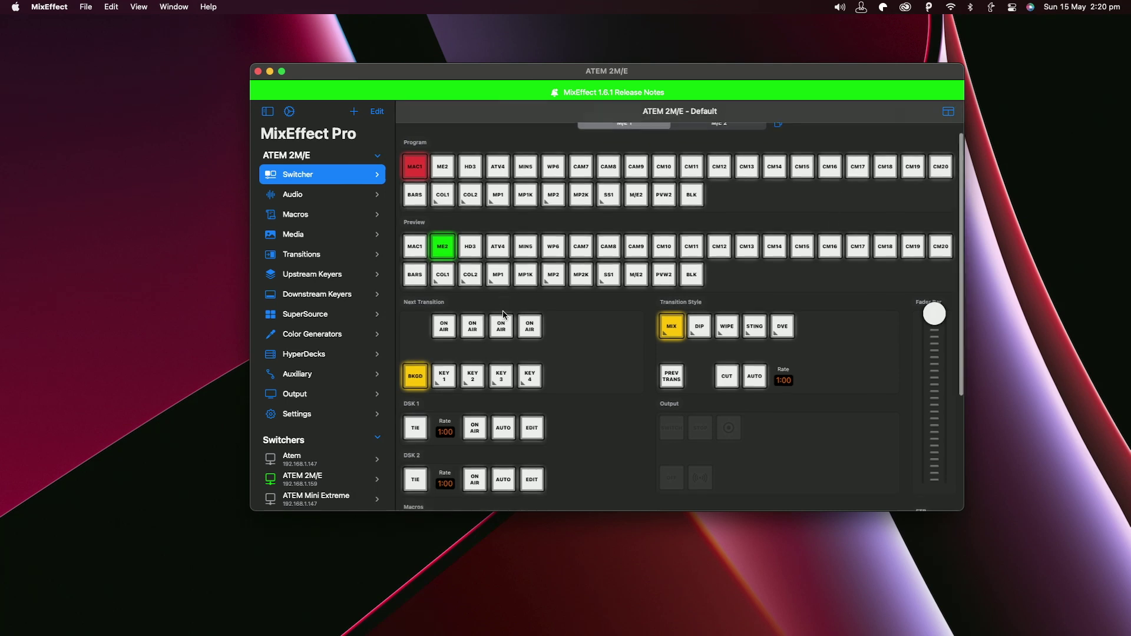
scroll(505, 315, down, 3)
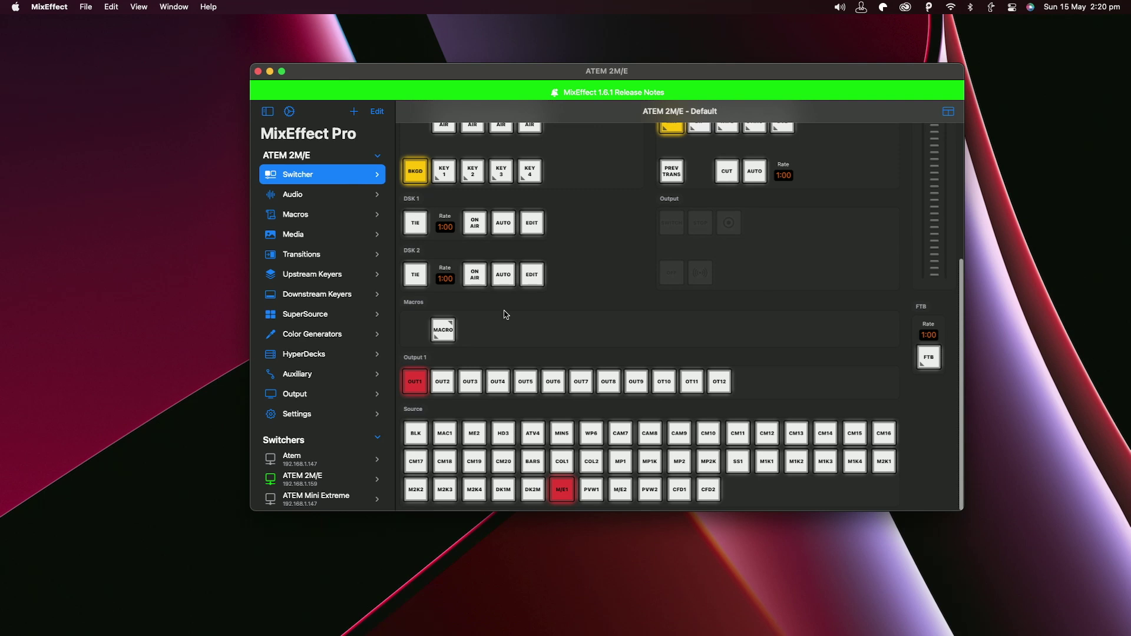
scroll(505, 315, up, 8)
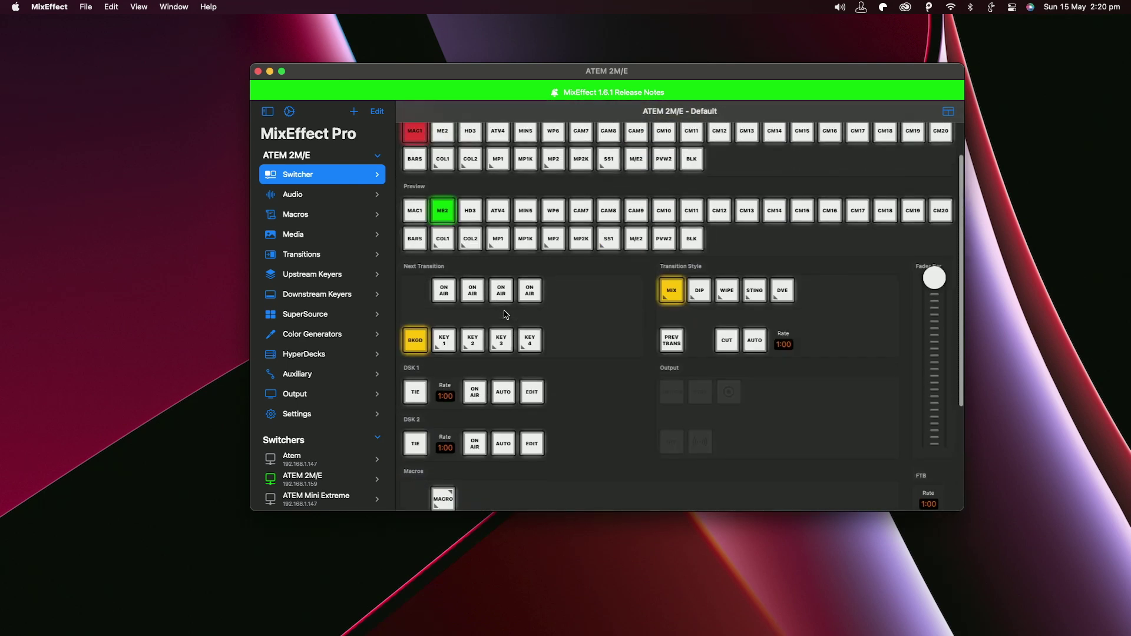
scroll(505, 315, up, 1)
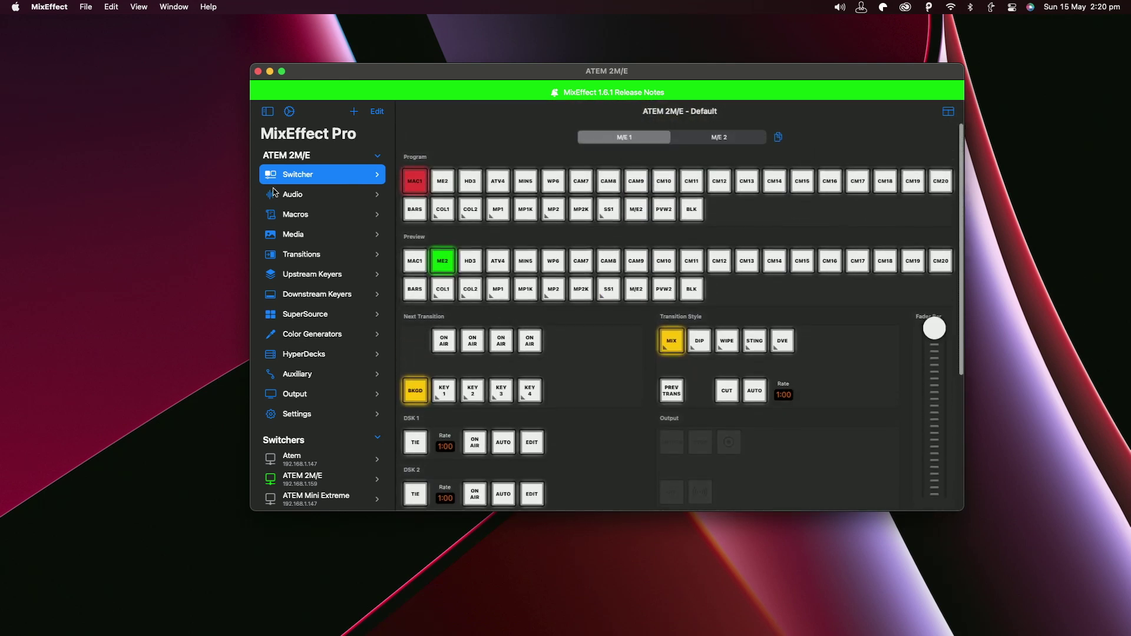
Look over MixEffect's Audio, SuperSource and HyperDecks pages, then go back to Switcher
click(294, 199)
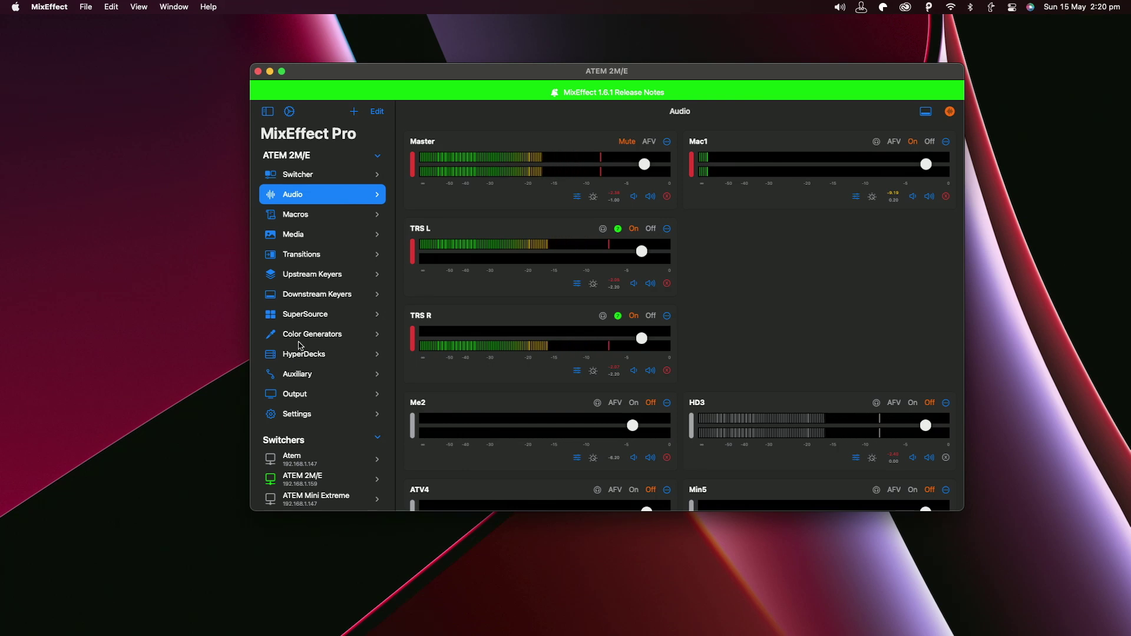
click(294, 317)
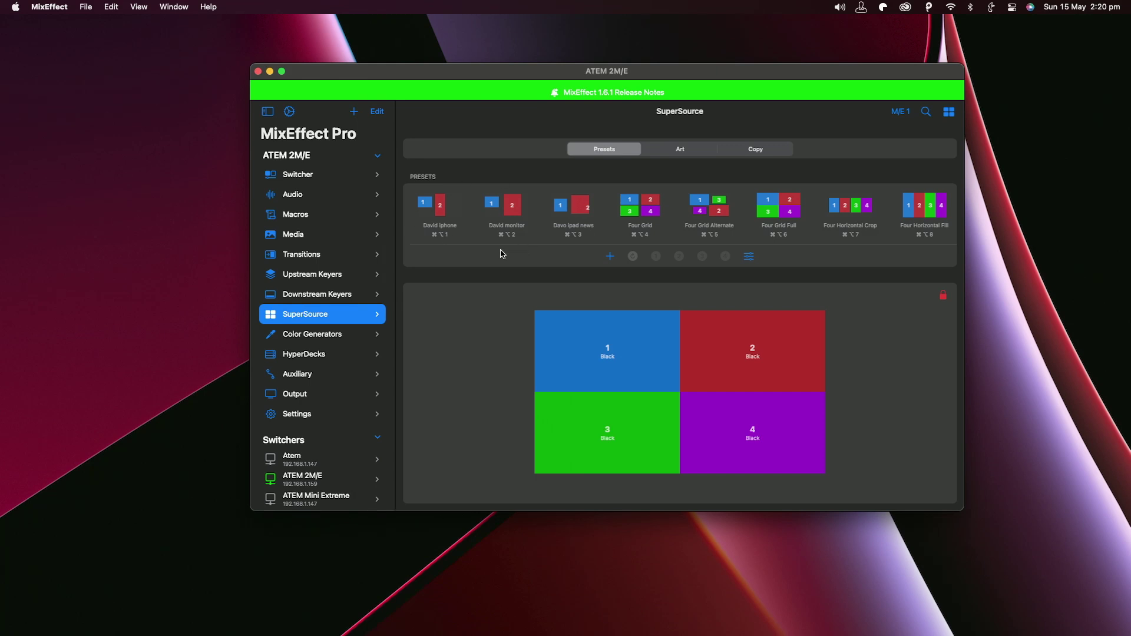
click(308, 356)
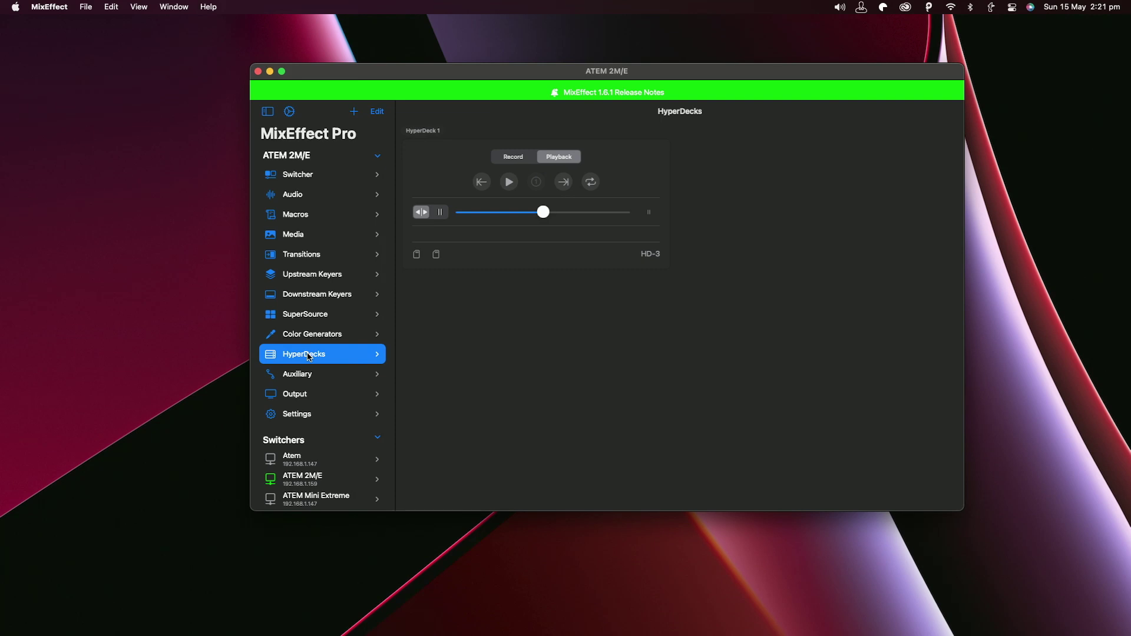
click(297, 181)
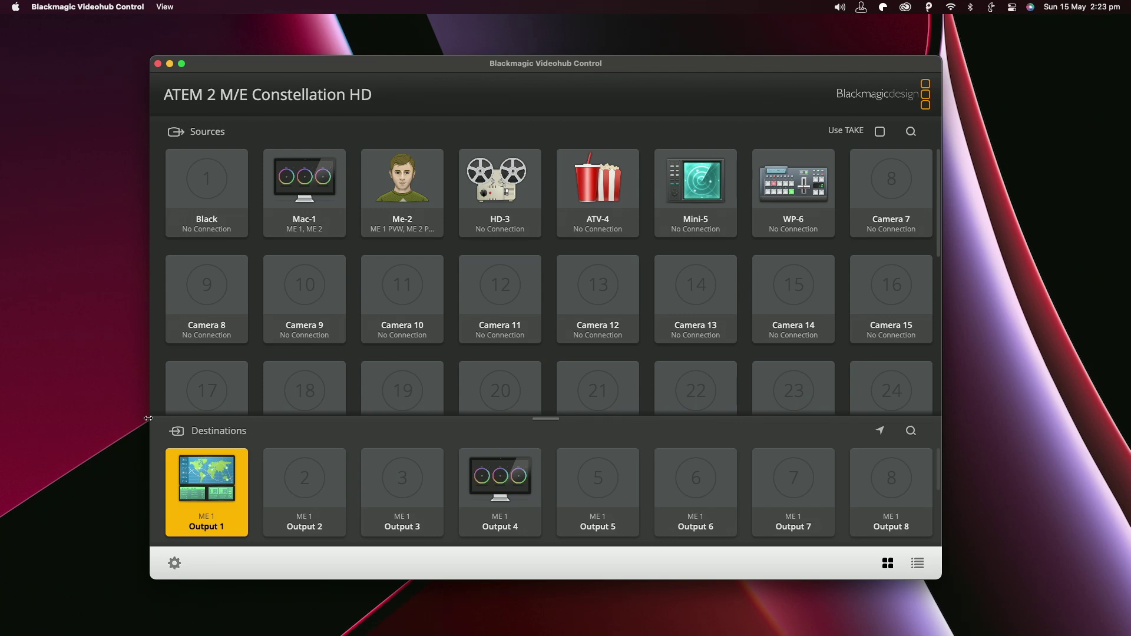
click(175, 564)
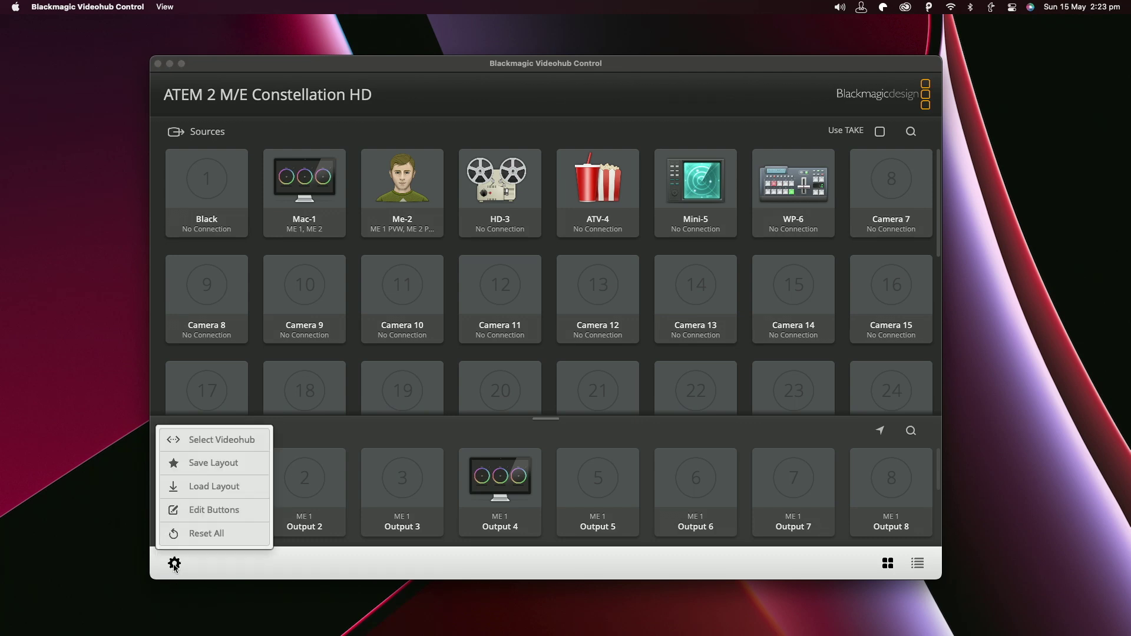
click(223, 439)
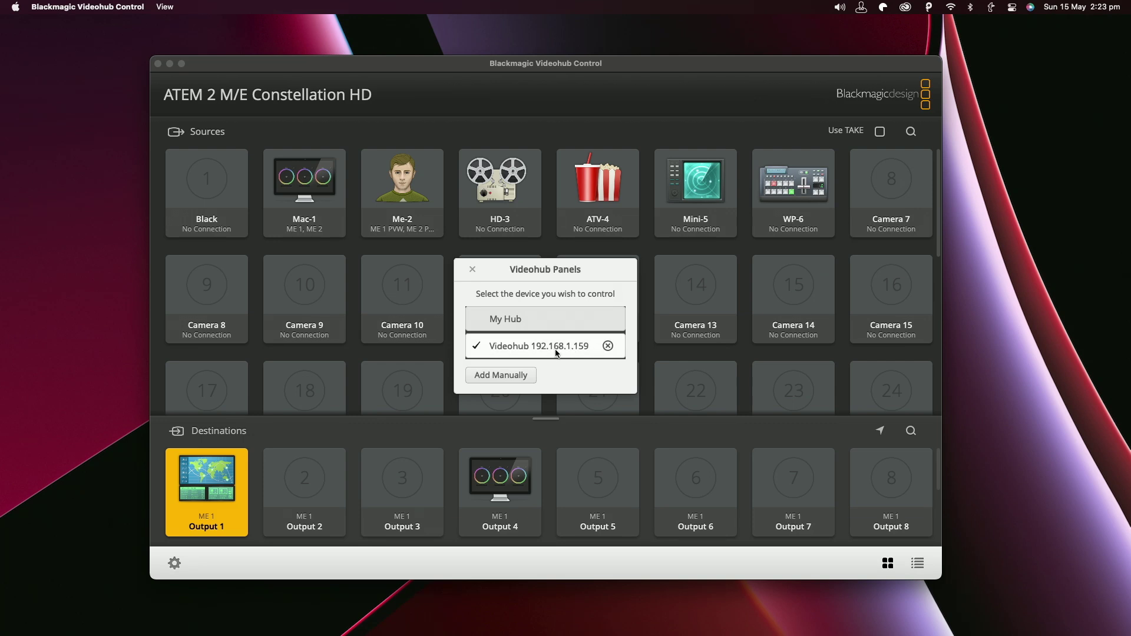
click(473, 271)
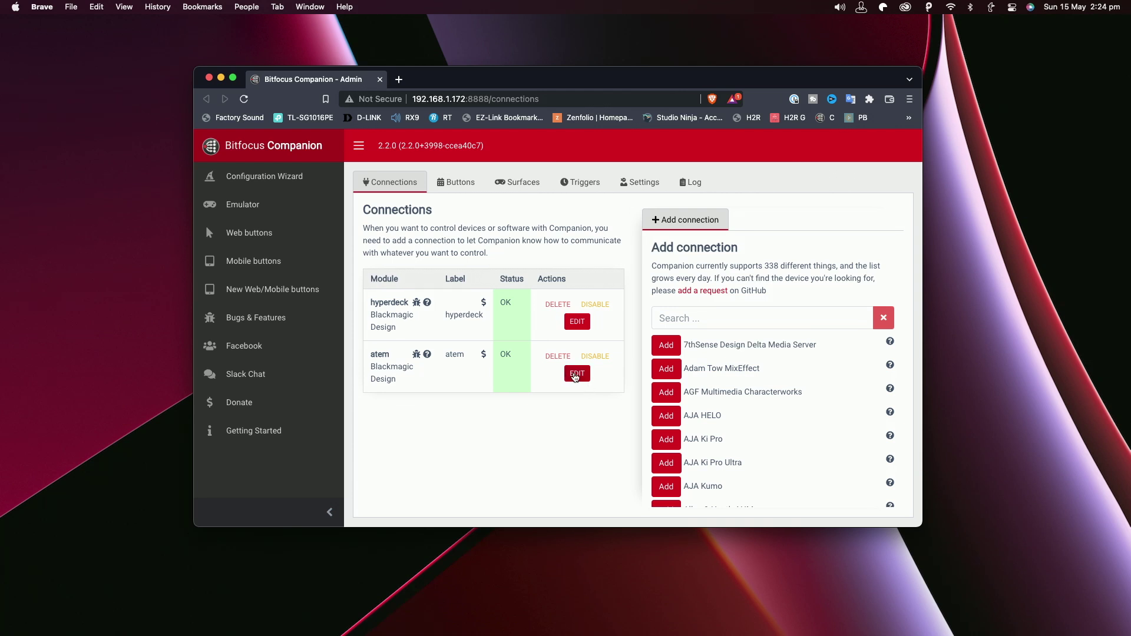
Open the atem connection's edit panel with target IP 192.168.1.159 and Constellation (HD/4K) model
click(576, 376)
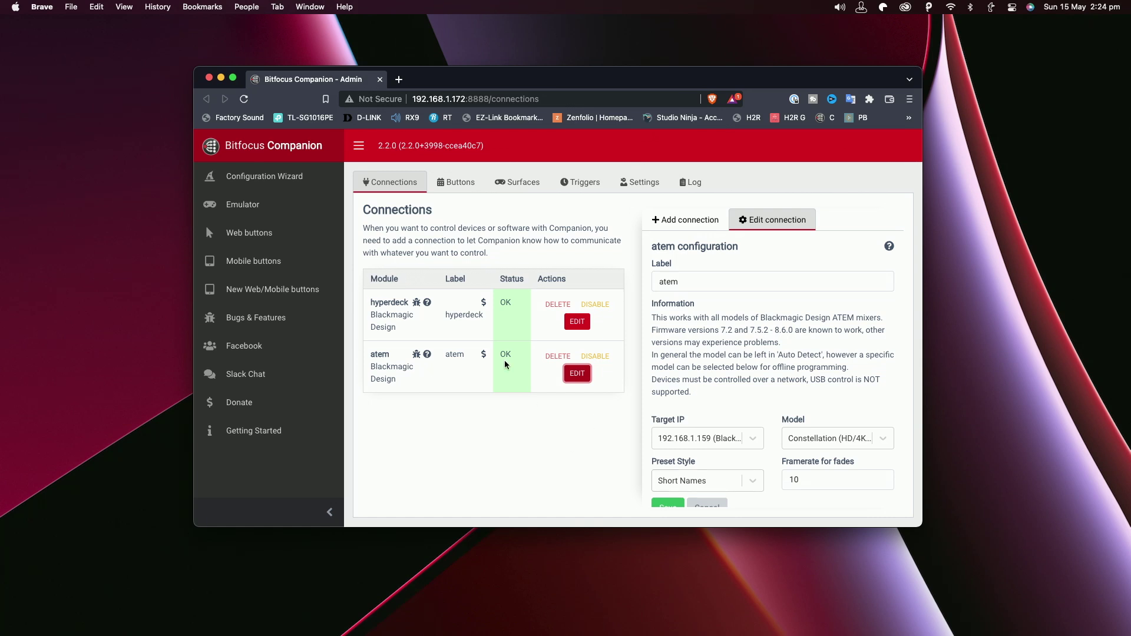
Launch the Companion button emulator in a new browser tab
click(233, 211)
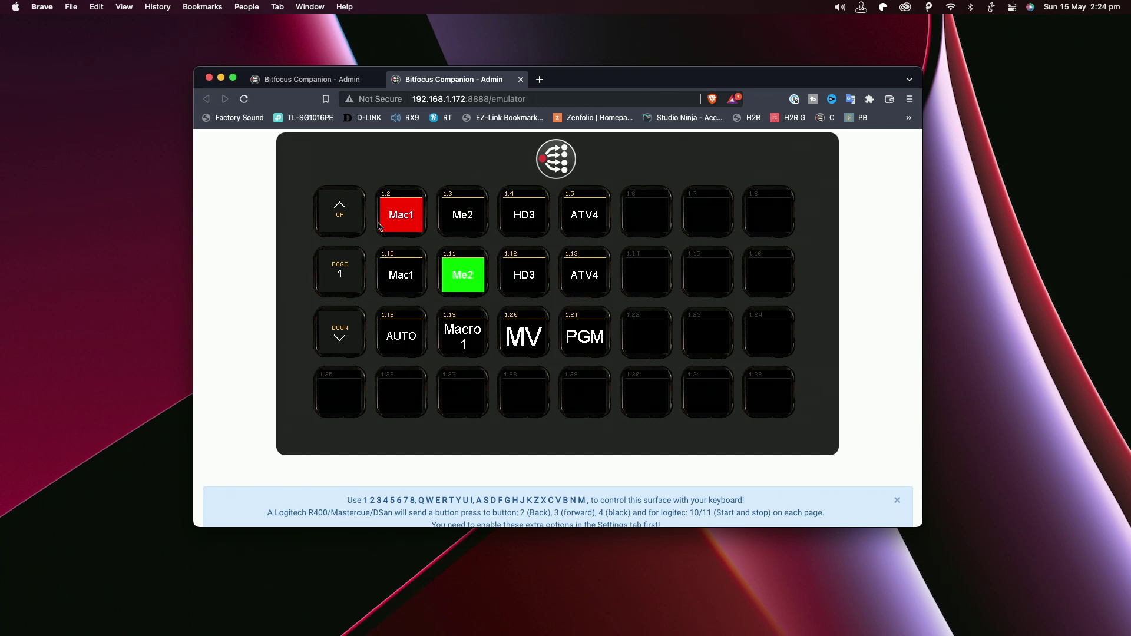